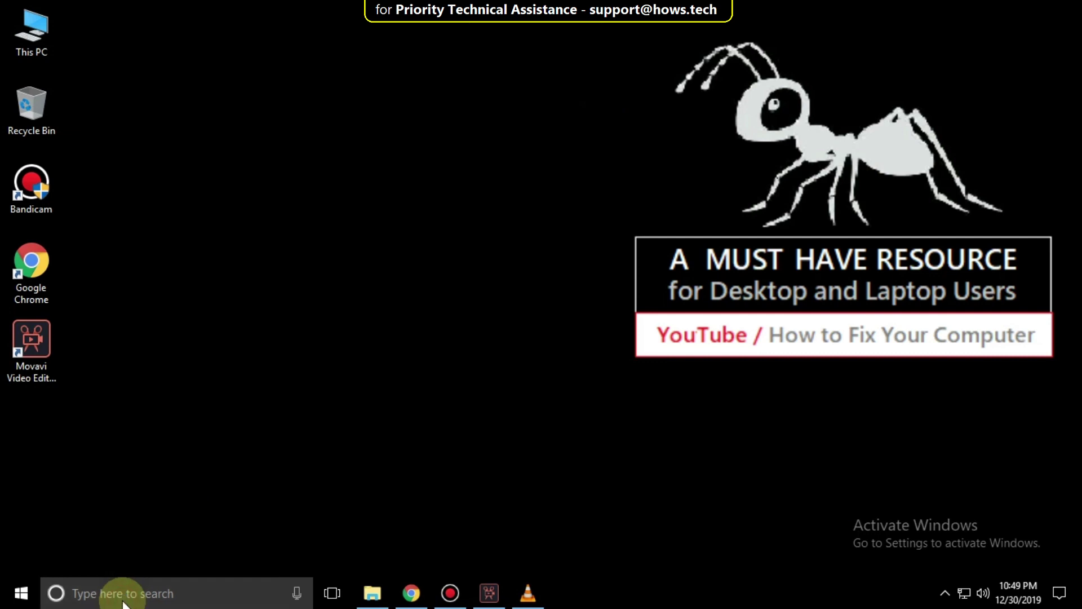
Search for regedit from the taskbar and launch Registry Editor.
left_click(111, 593)
type("re")
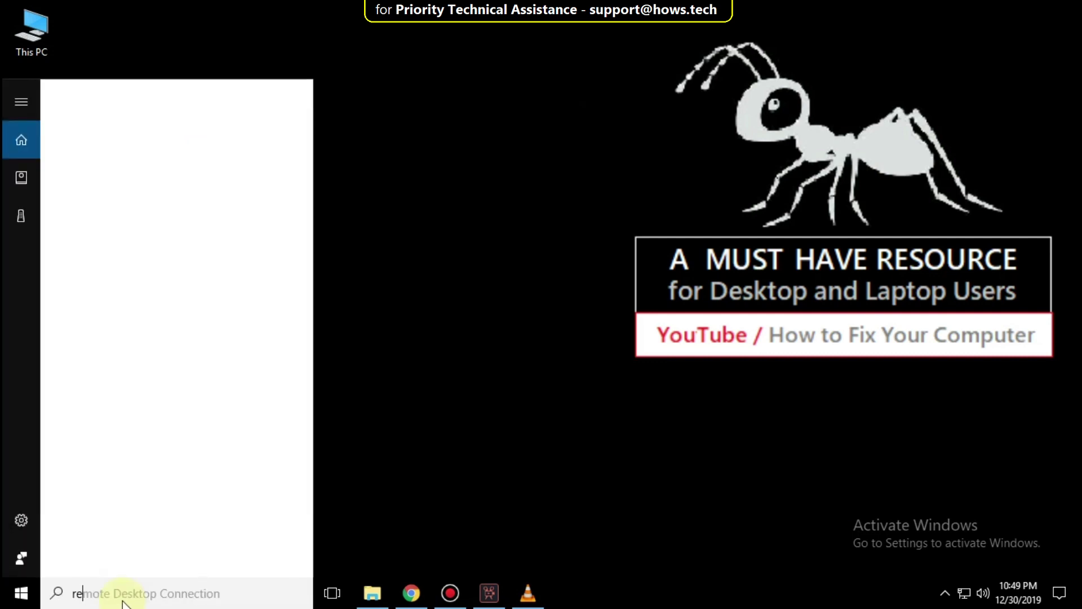
type("gedit")
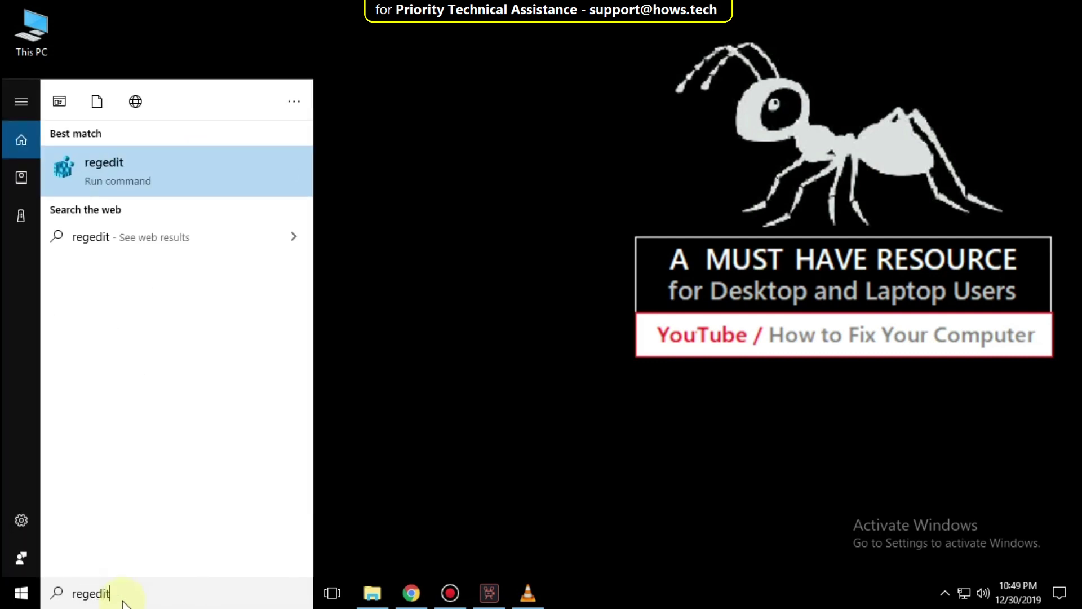
left_click(123, 170)
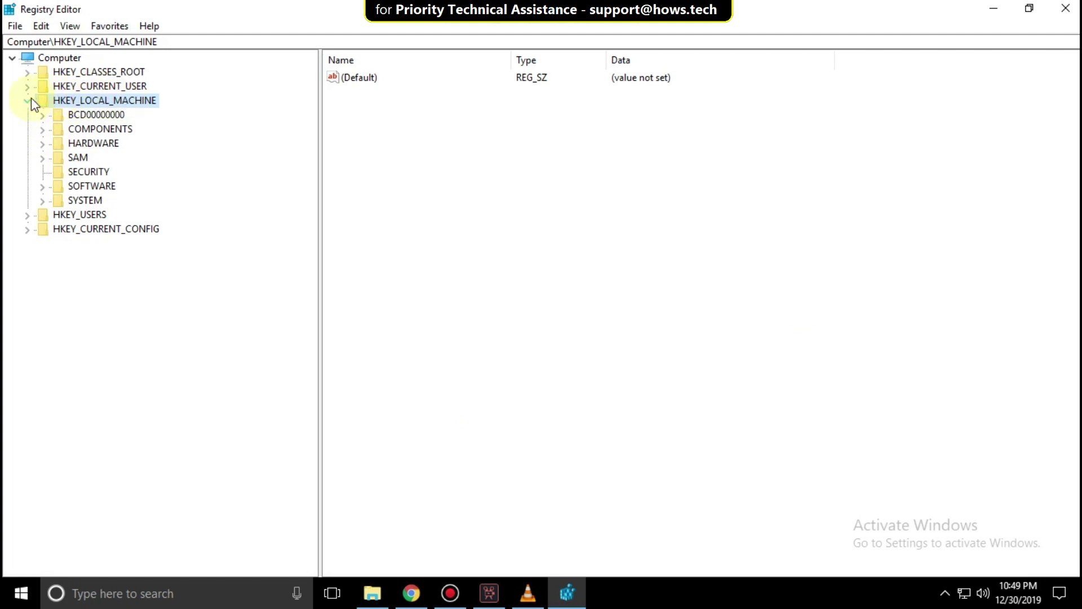
Open HKLM\SOFTWARE\Microsoft\Windows\CurrentVersion\Run to view its Logitech and SecurityHealth values.
left_click(92, 186)
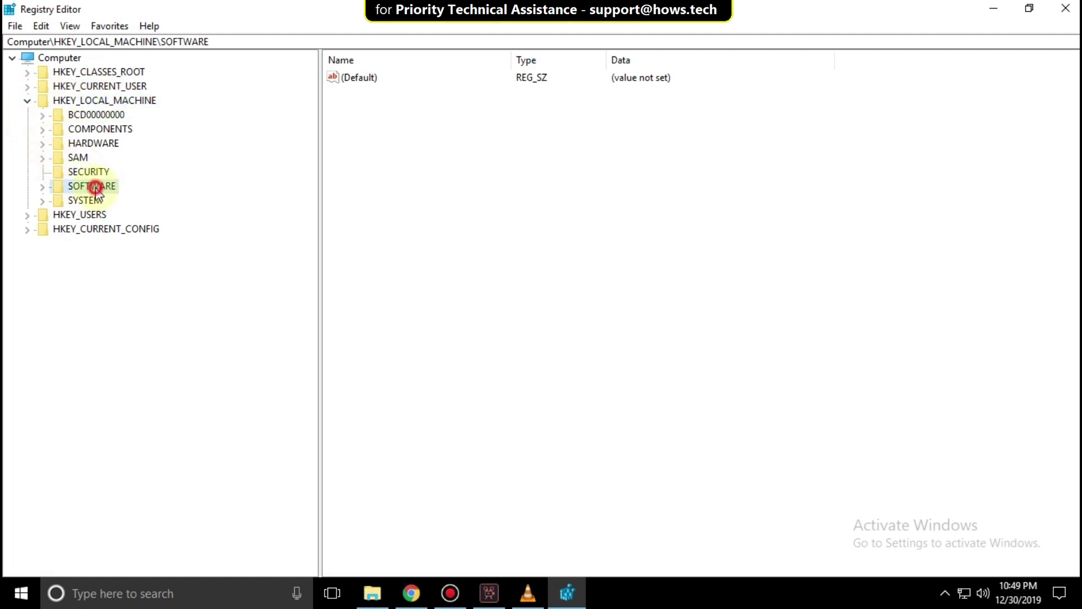
left_click(43, 186)
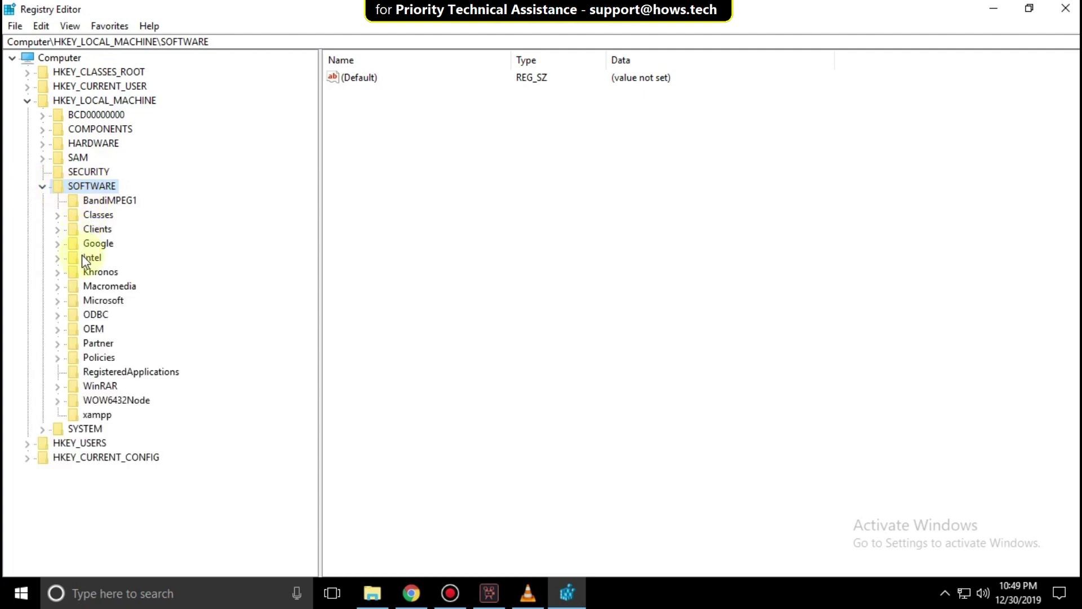
left_click(93, 297)
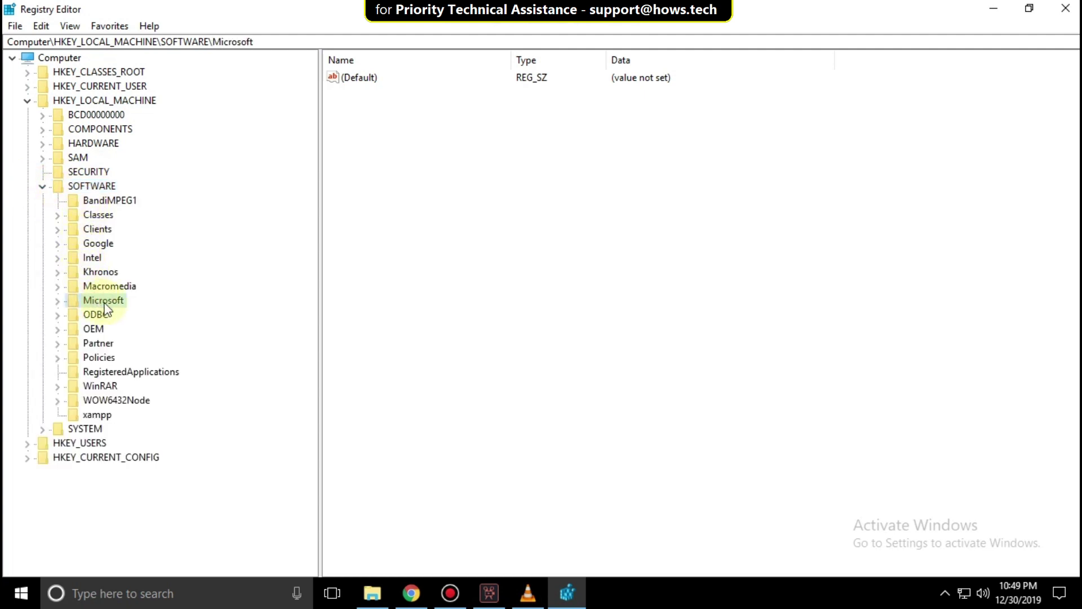
left_click(60, 299)
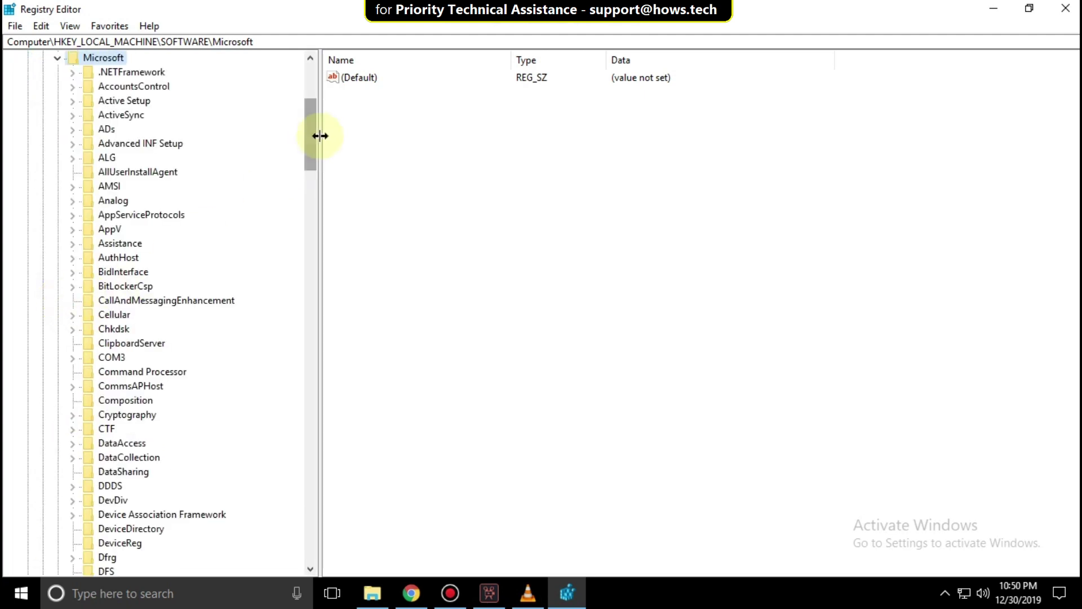
left_click_drag(308, 136, 306, 469)
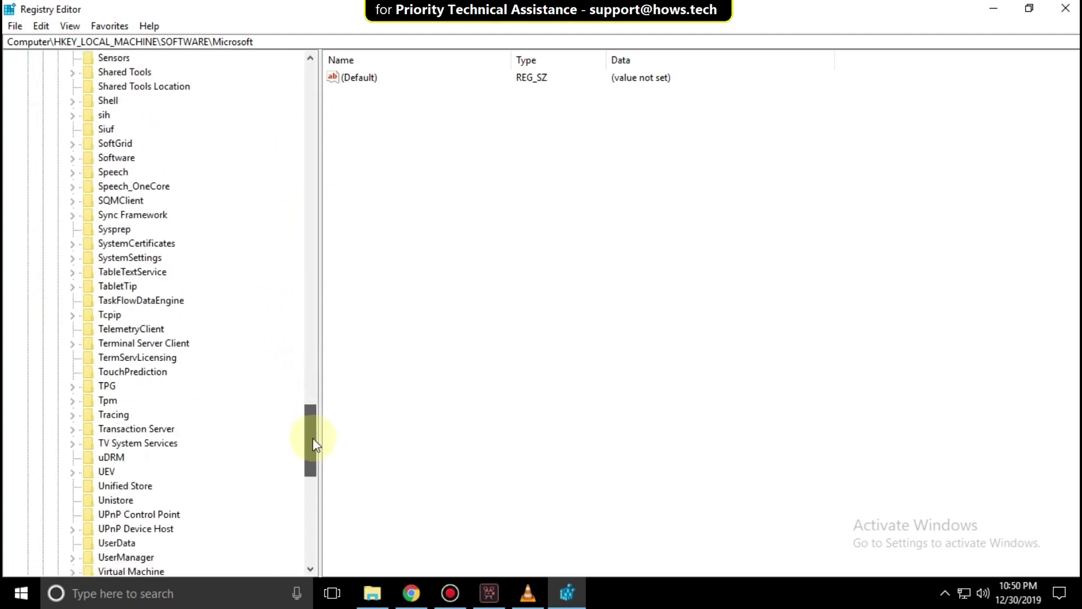
left_click(117, 415)
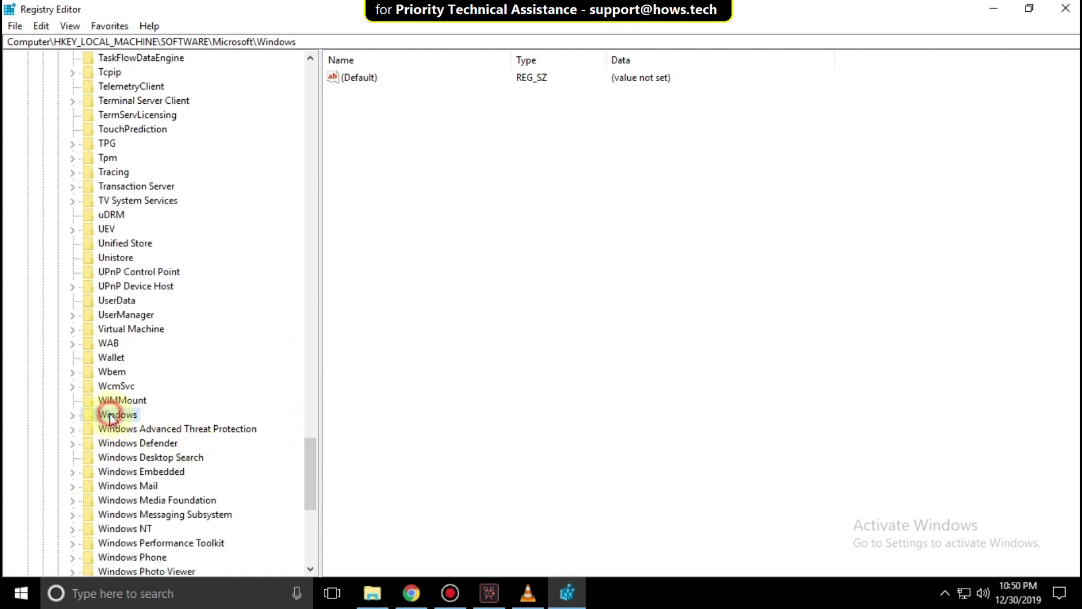
left_click(75, 416)
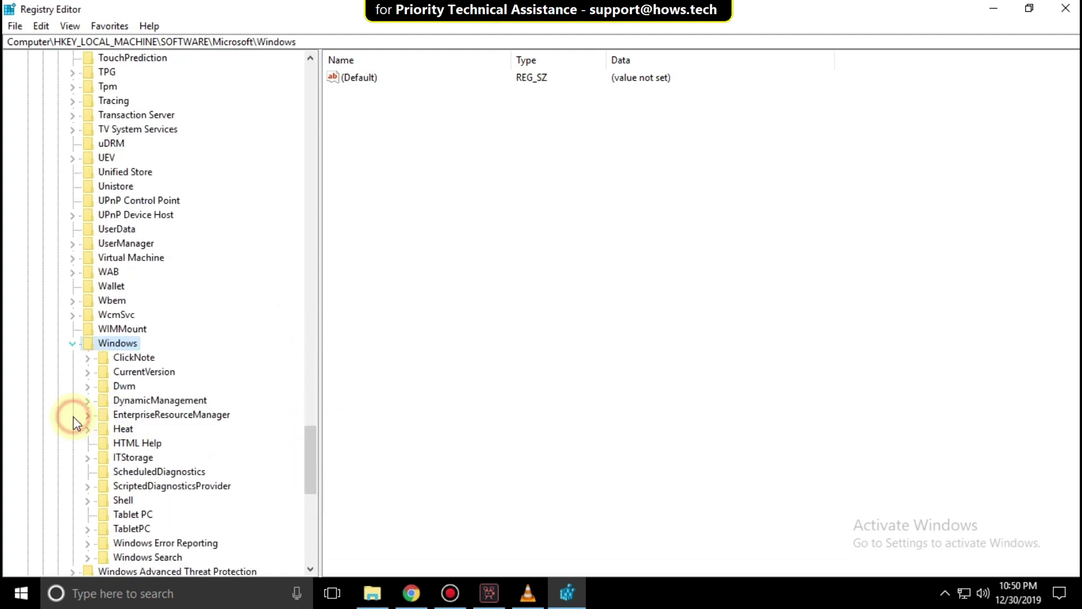
left_click(131, 373)
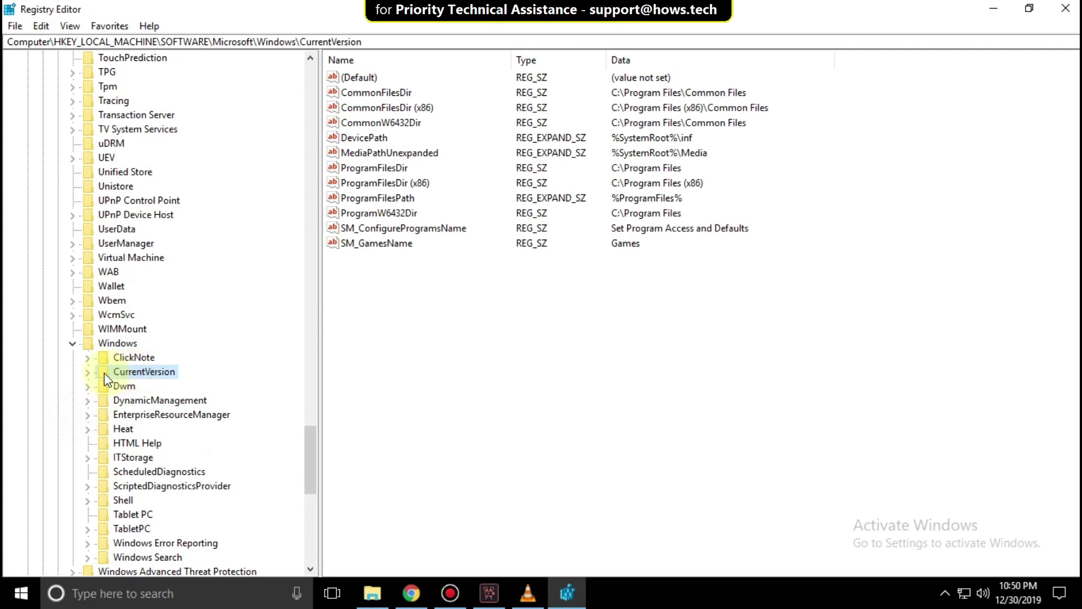
left_click(87, 372)
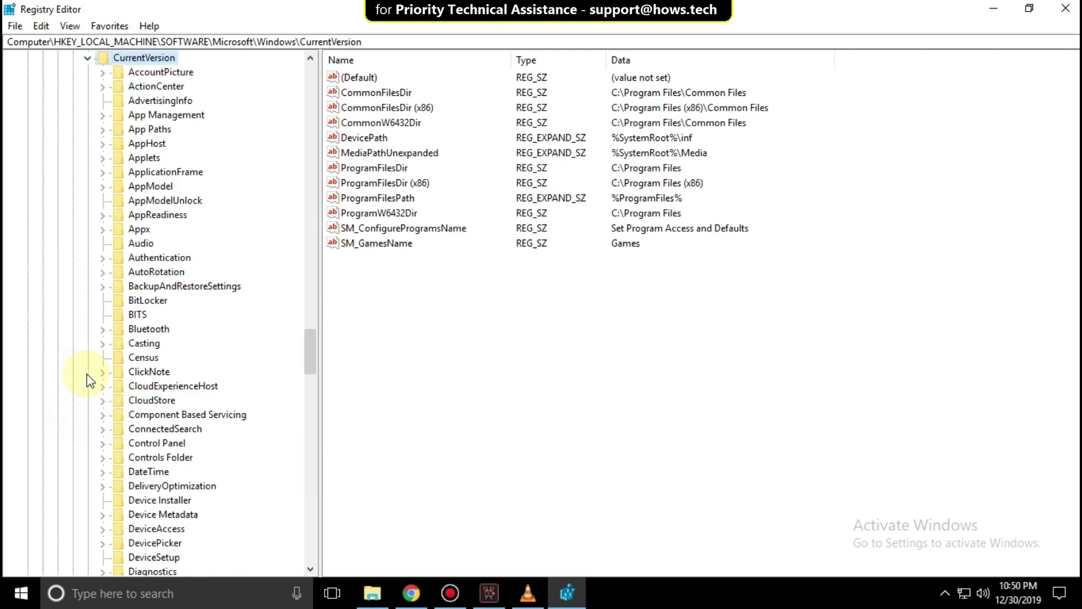
left_click_drag(308, 341, 309, 436)
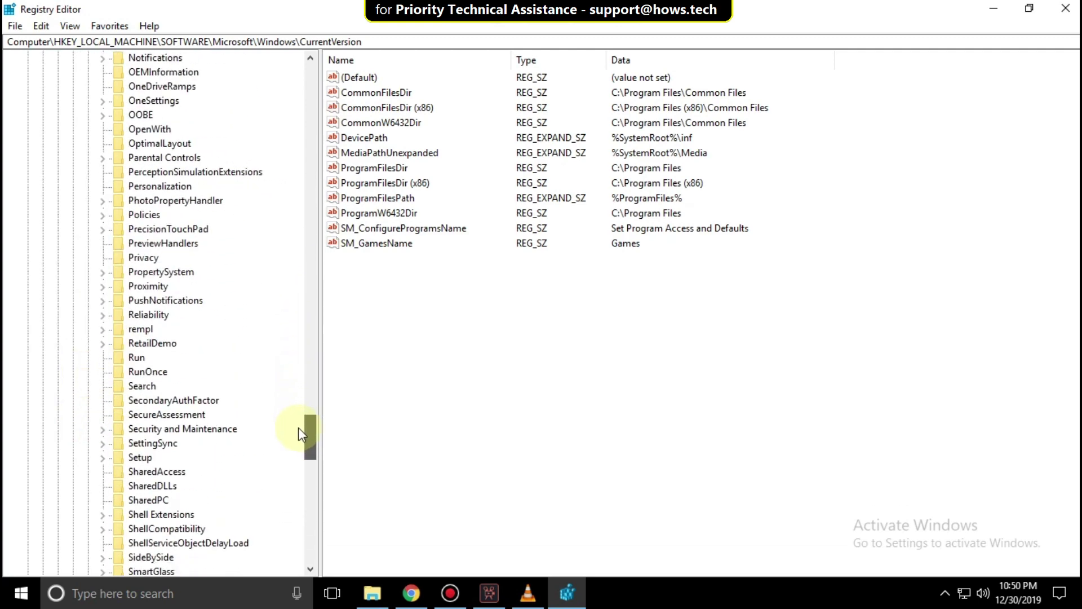
left_click(135, 356)
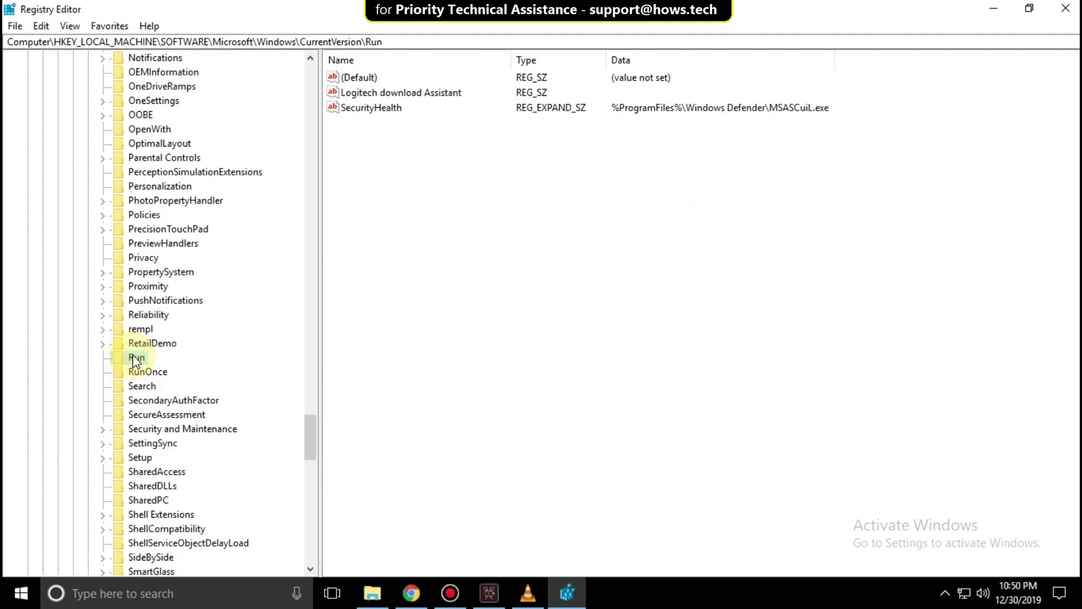
Delete the Logitech Download Assistant value from Run, then close Registry Editor.
left_click(414, 93)
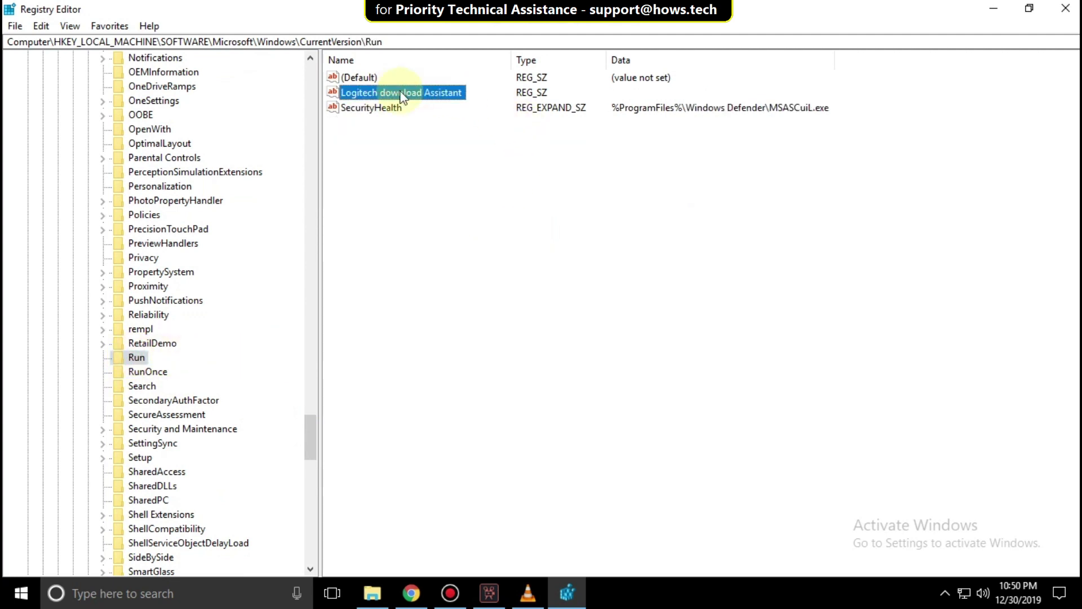
right_click(450, 93)
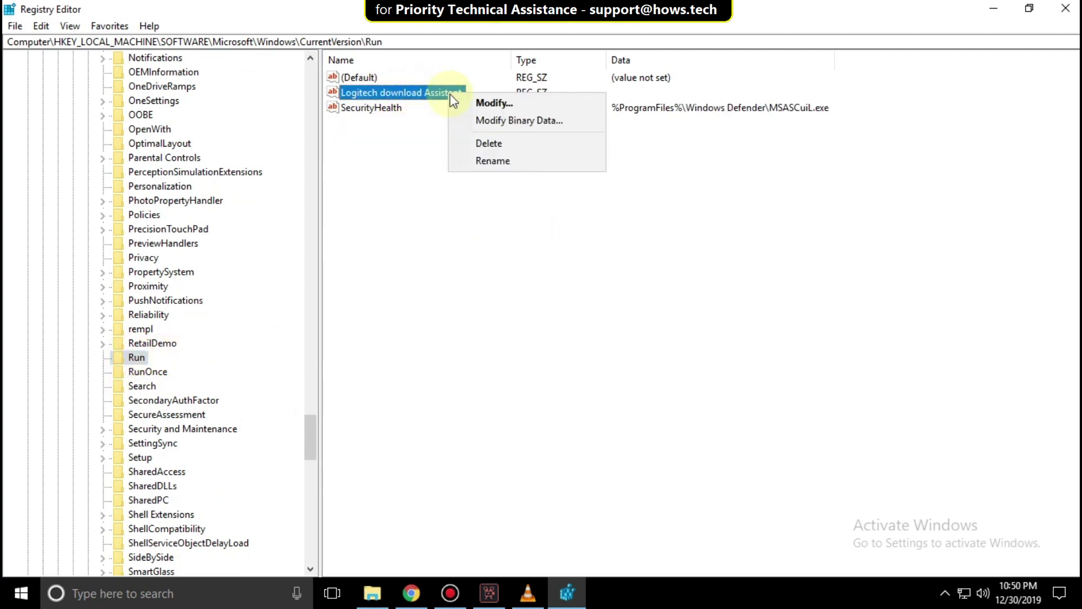
left_click(488, 145)
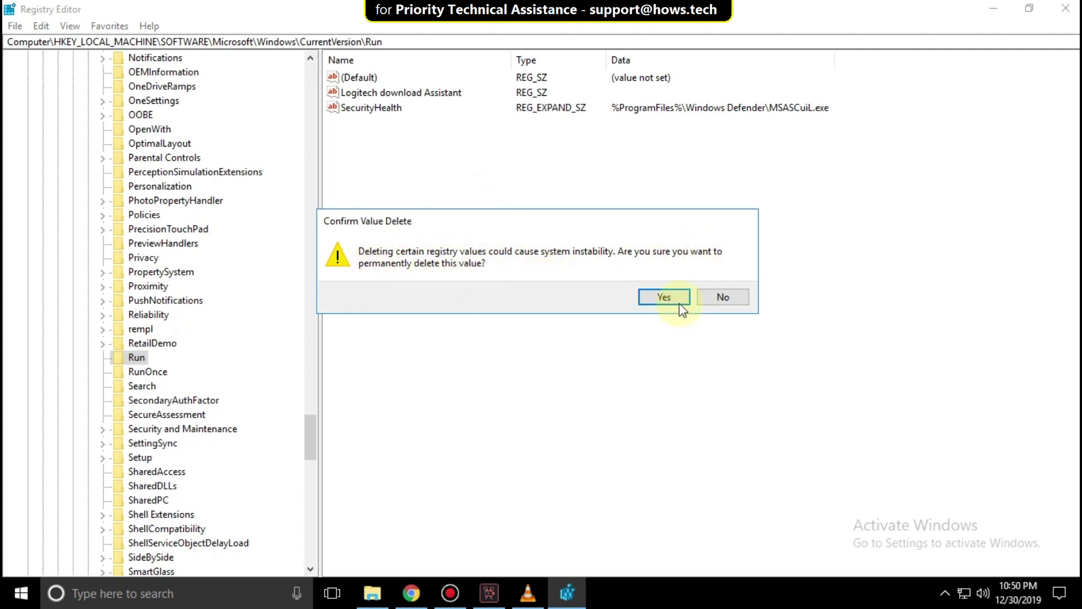
left_click(663, 297)
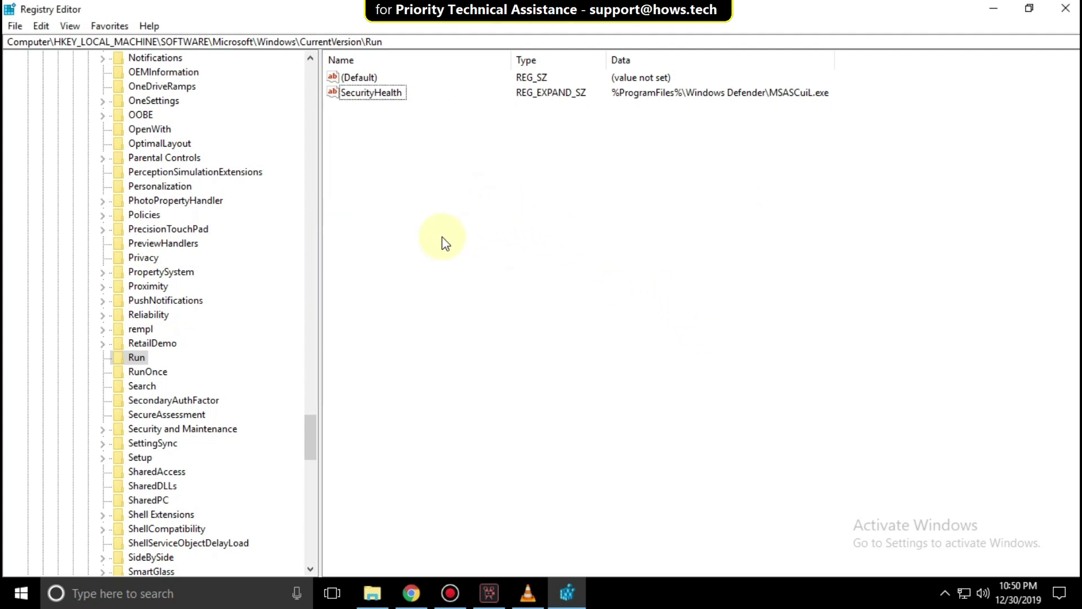
left_click(1064, 12)
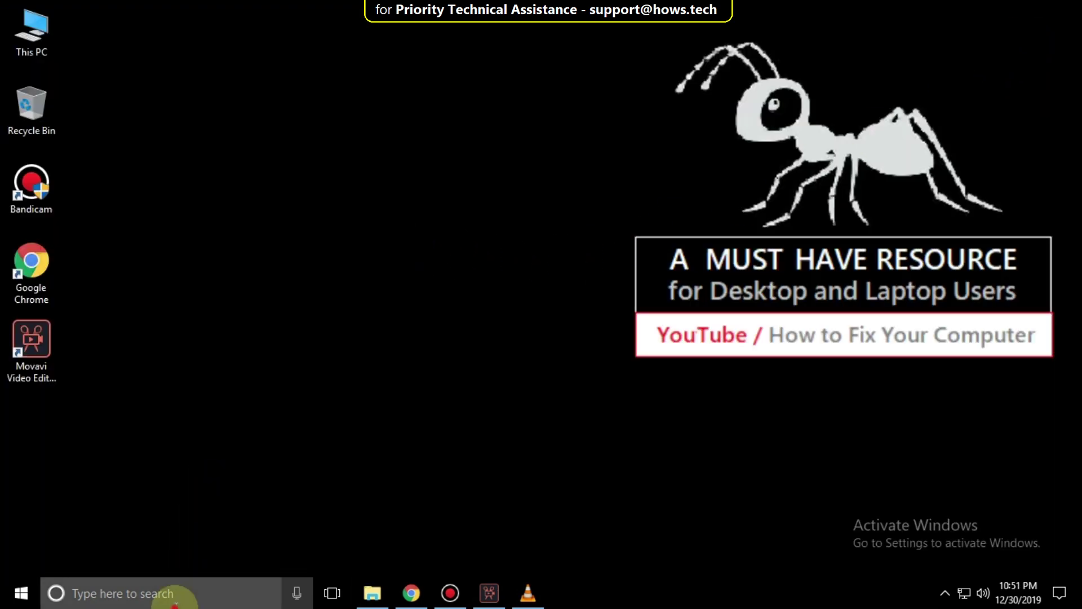
Find Windows PowerShell in taskbar search and run it as administrator.
left_click(178, 594)
type("po")
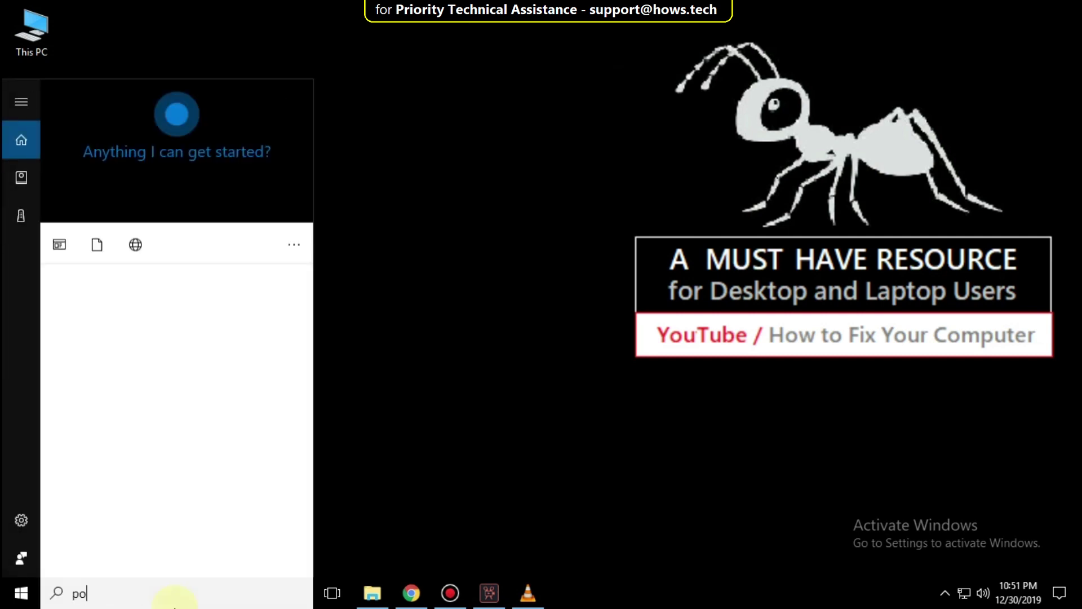
type("wer")
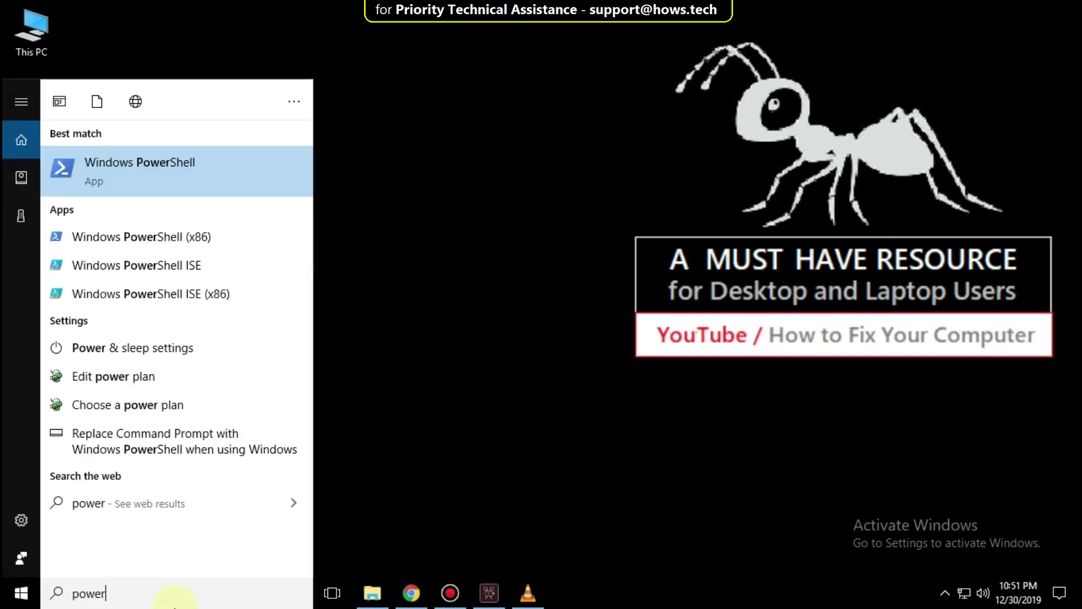
type("shell")
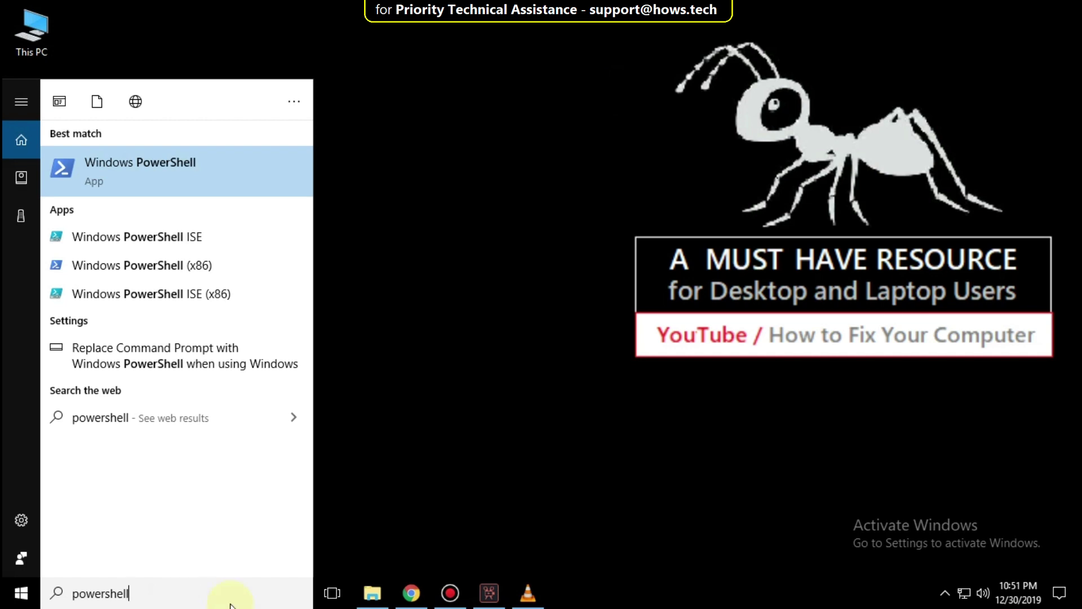
left_click(133, 171)
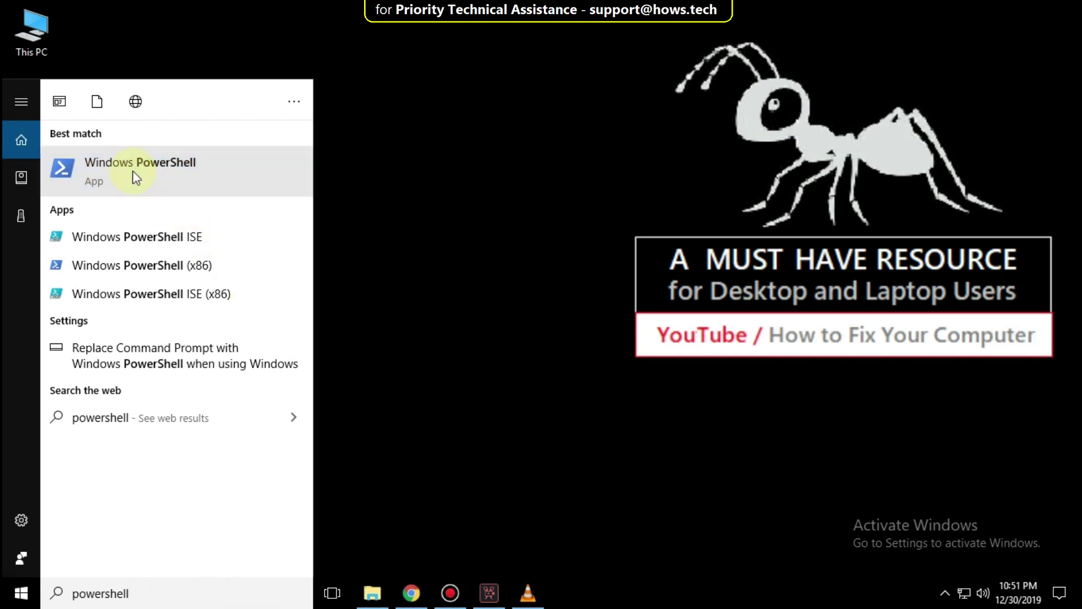
right_click(132, 170)
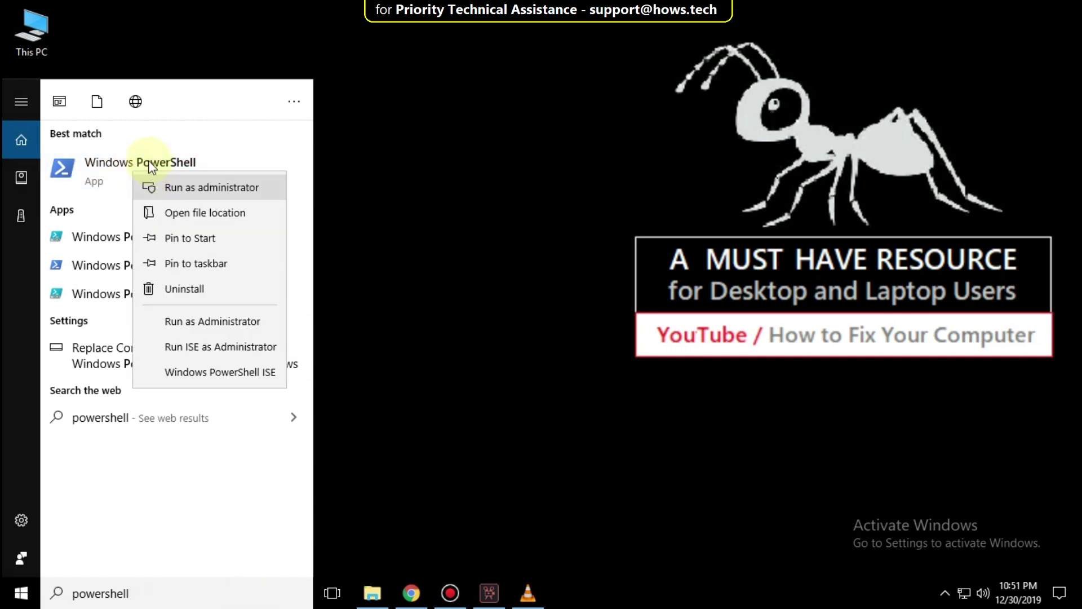
left_click(182, 189)
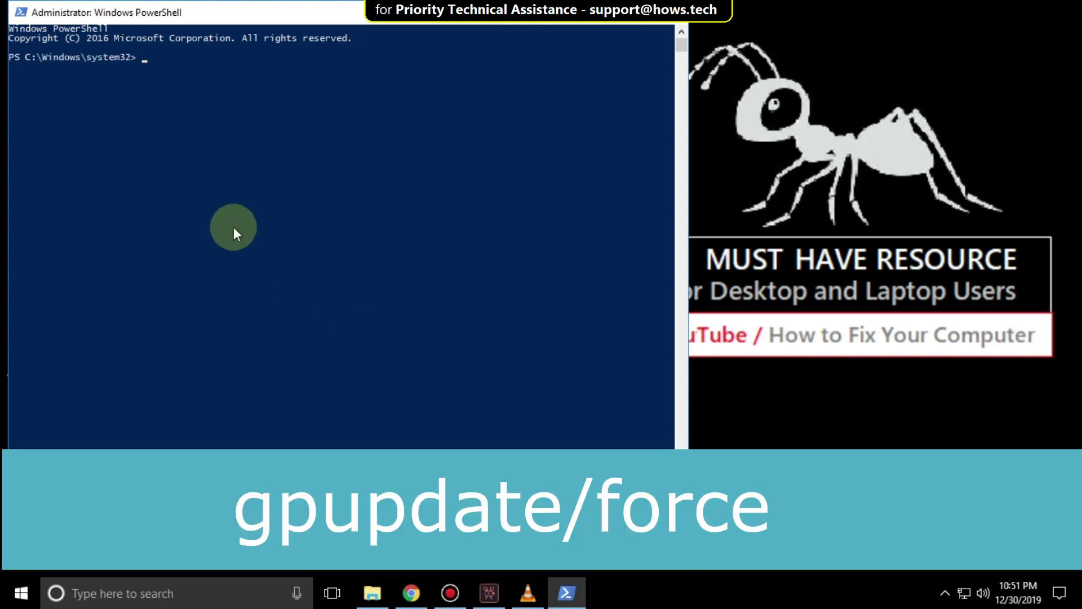
Run gpupdate/force in the elevated PowerShell console.
left_click(147, 60)
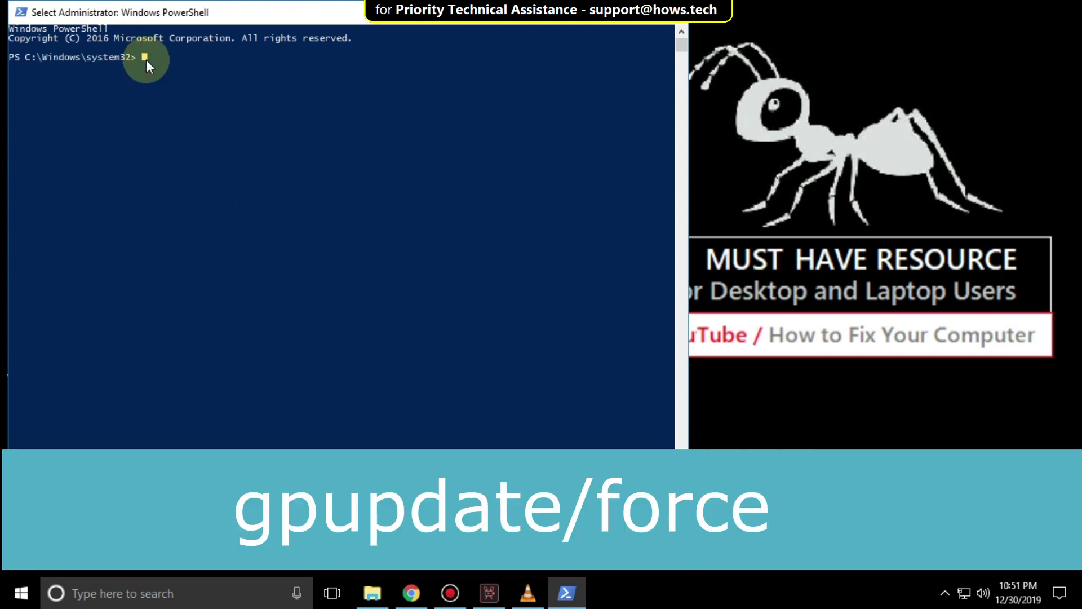
key("Escape")
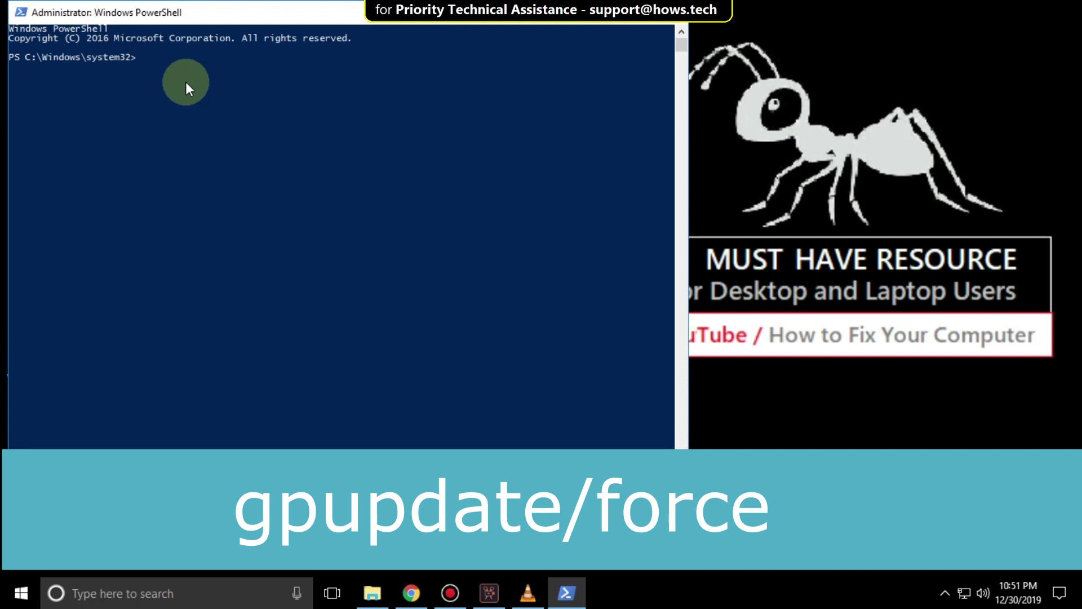
type("gpupdate/fo")
type("rce")
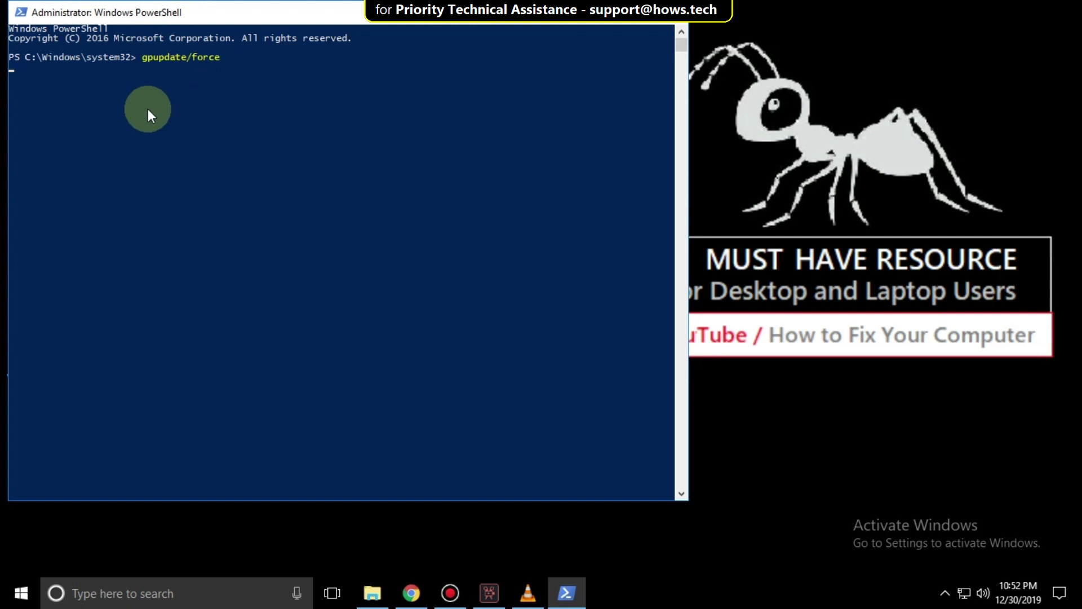
key("Return")
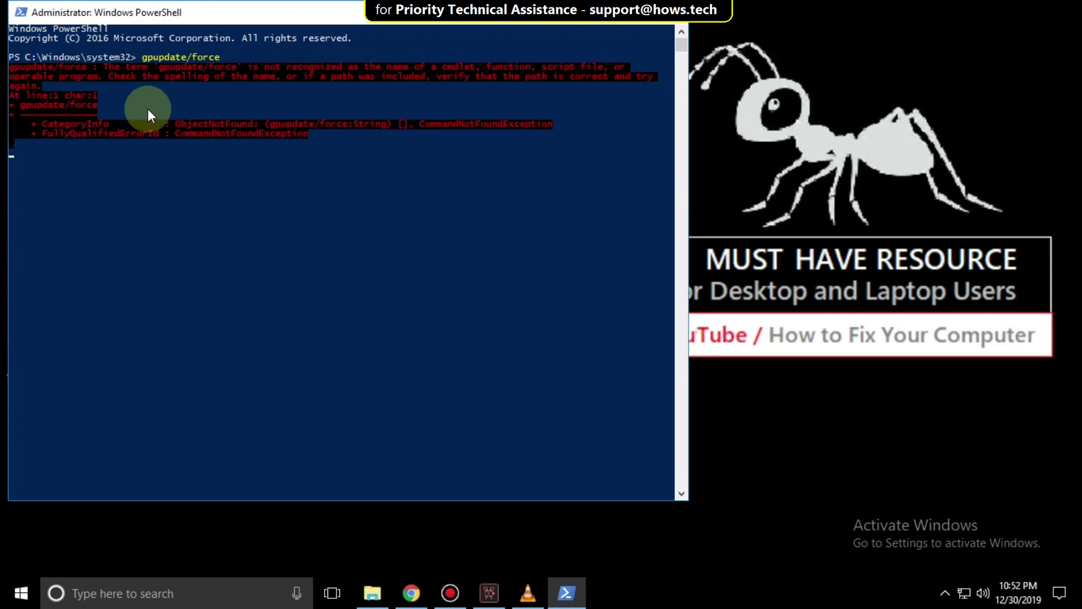
type("exit")
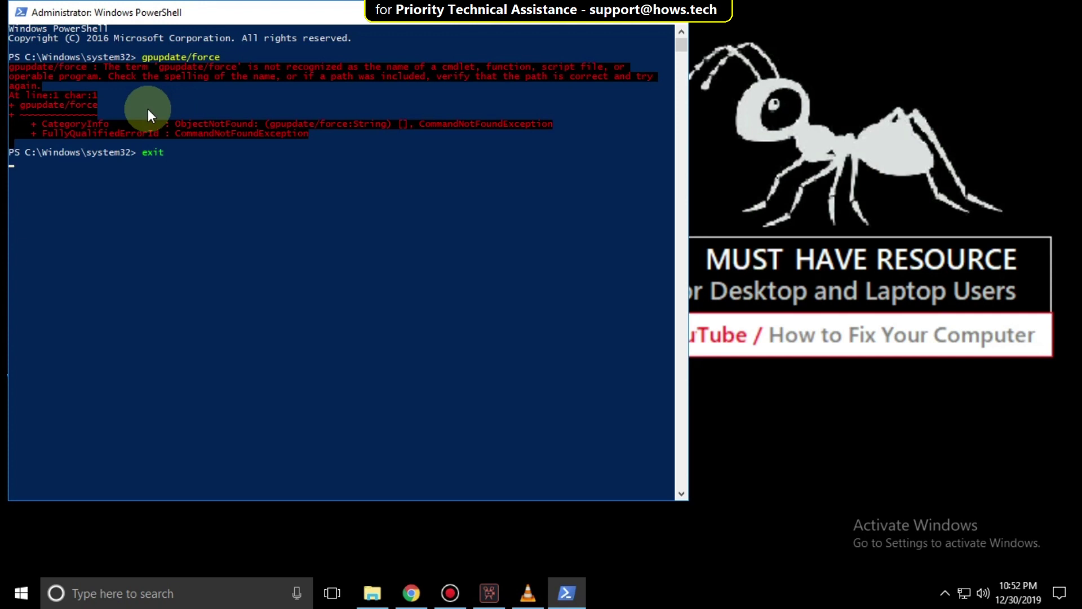
Exit PowerShell and bring up the Start menu's Restart power option.
key("Return")
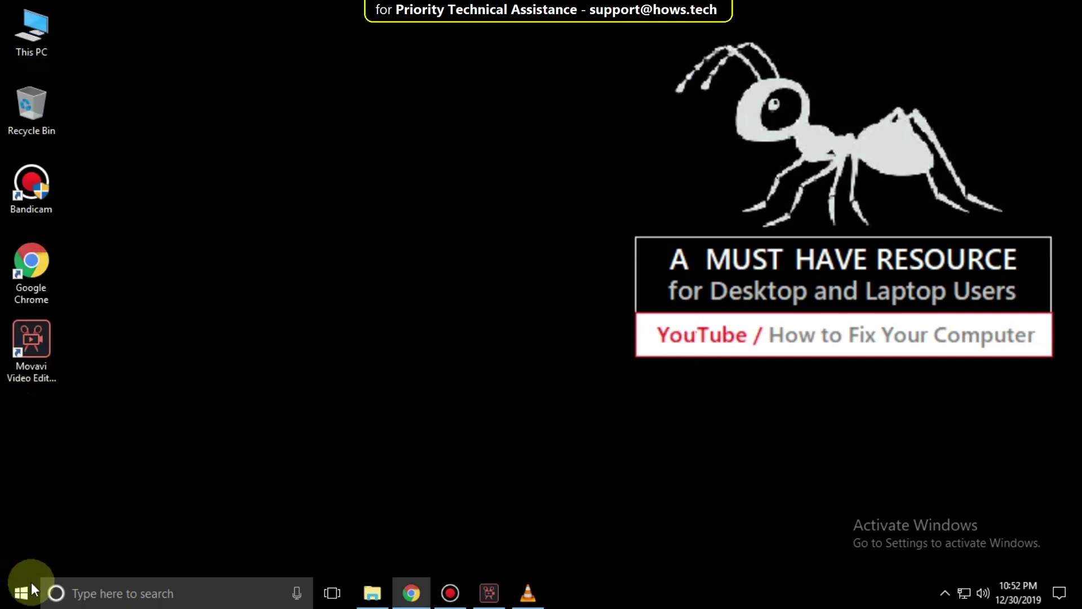
left_click(26, 593)
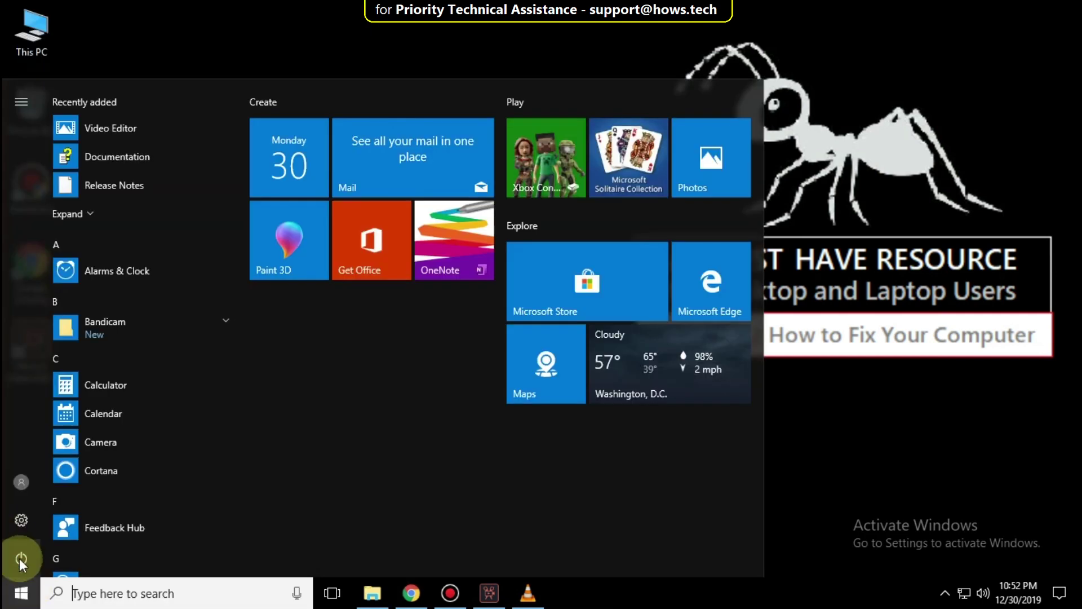
left_click(21, 558)
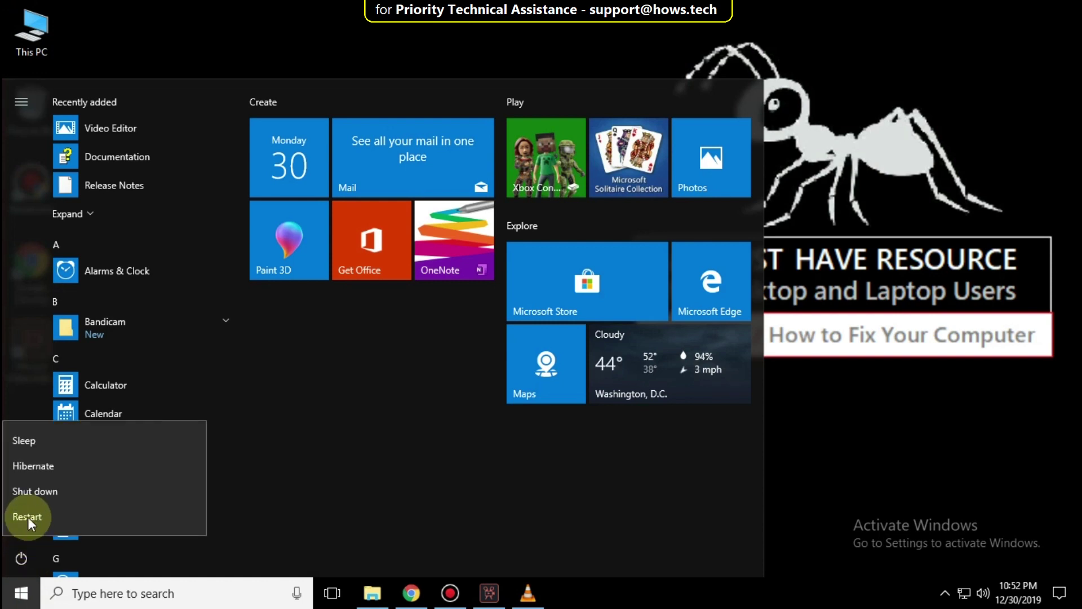